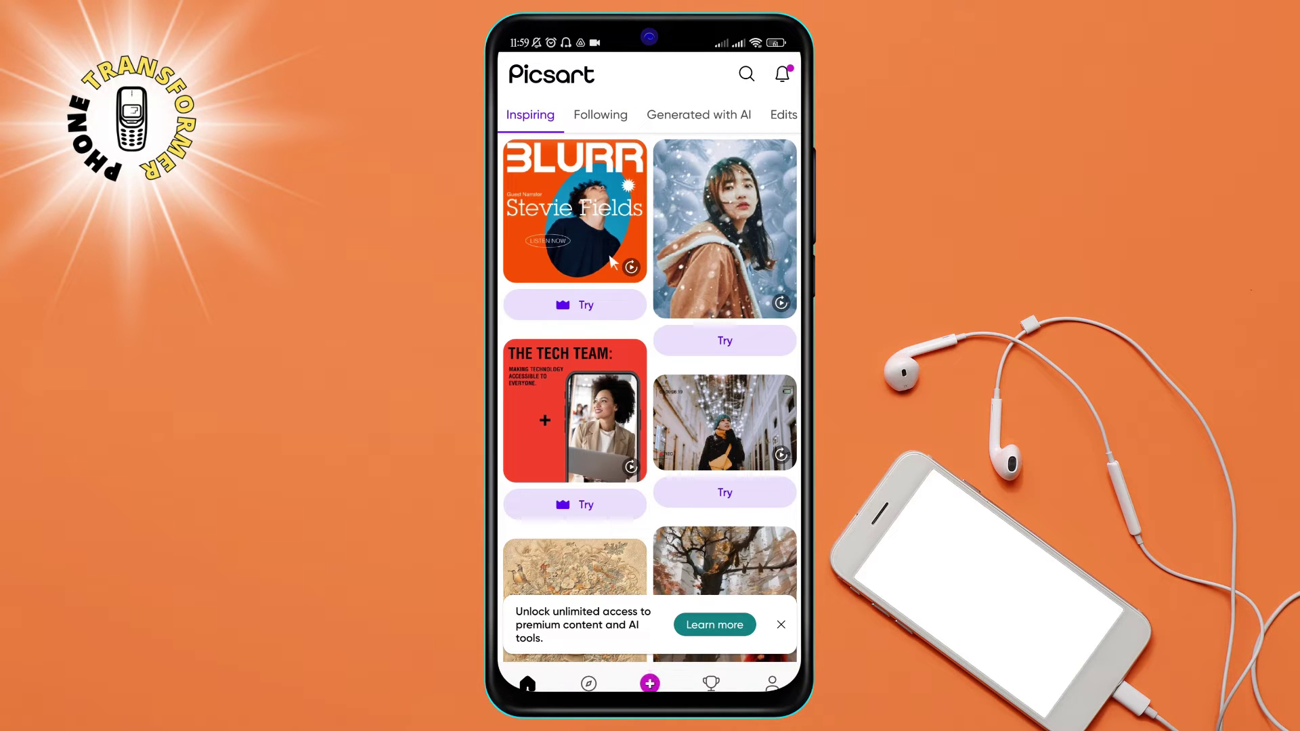
# - Start a new creation from the + button to reach the Create screen's recent photos
pyautogui.click(650, 683)
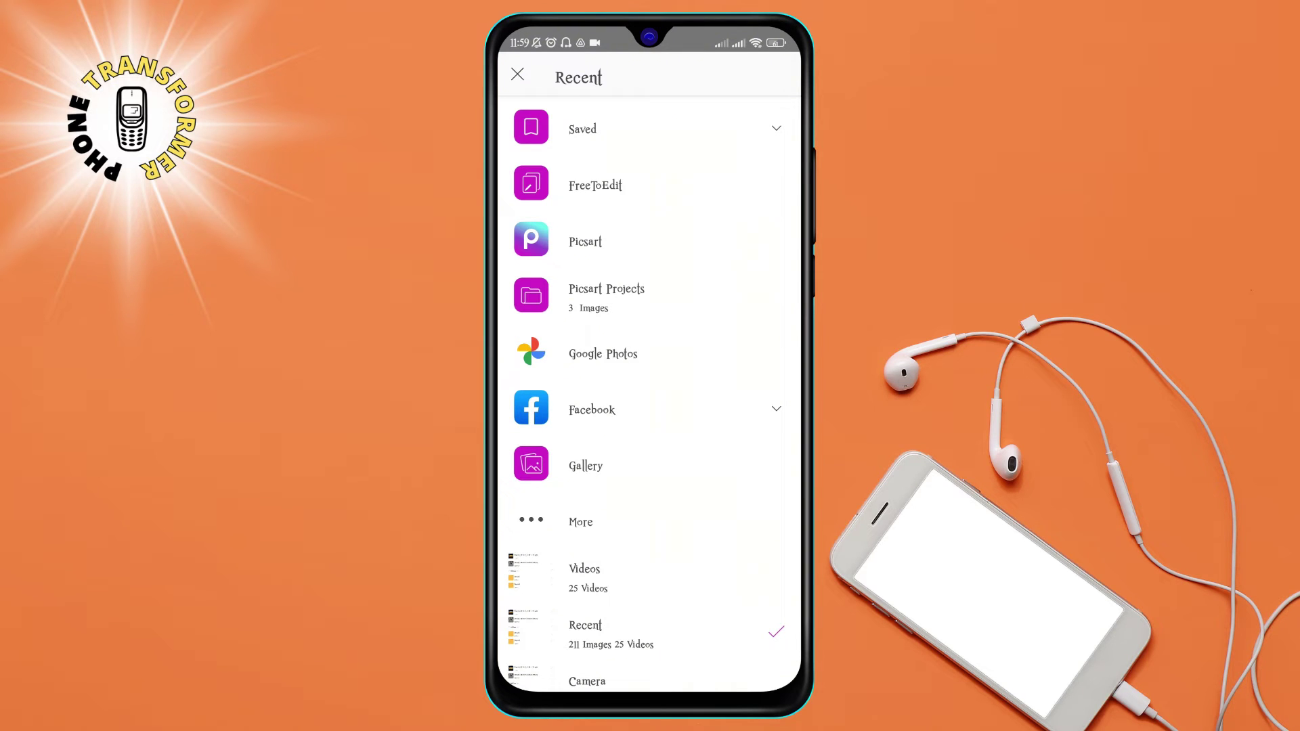
# - Switch the Create screen album from Recent to Picsart Projects
pyautogui.click(607, 295)
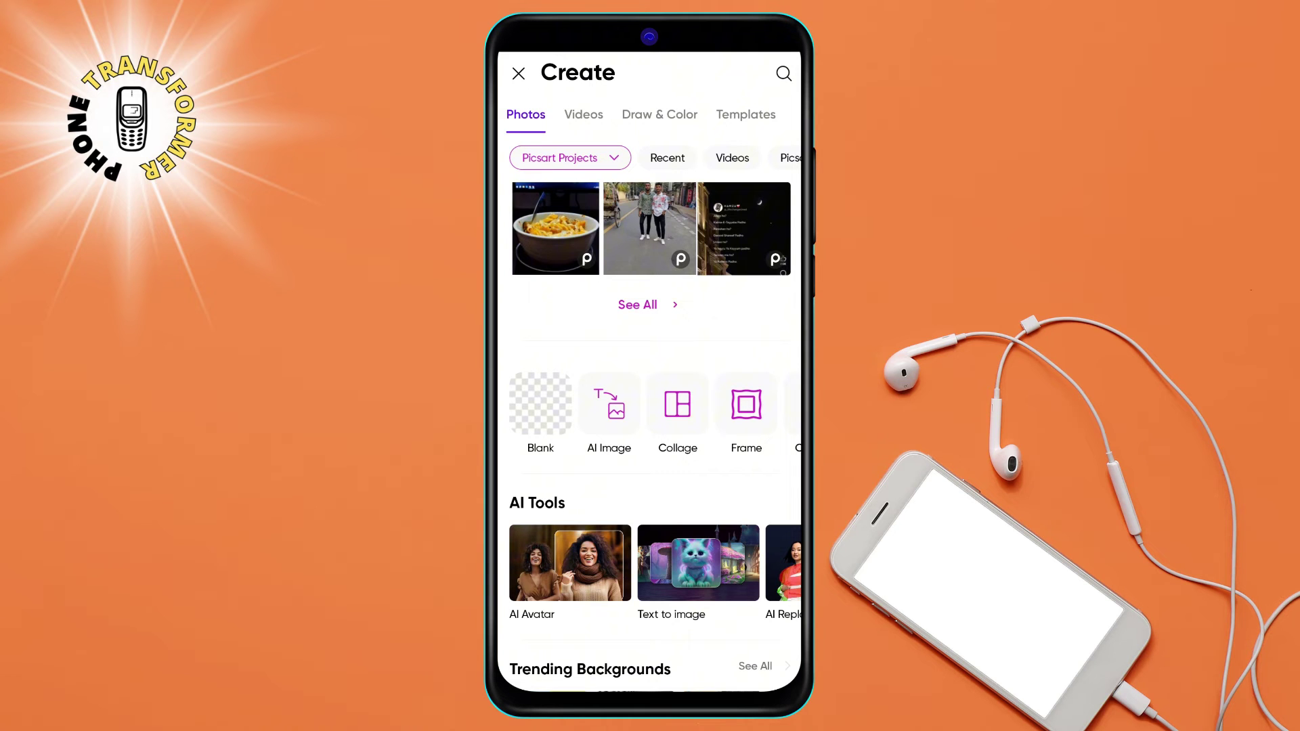
# - Expand the Picsart Projects album into its full grid of three saved projects
pyautogui.click(638, 303)
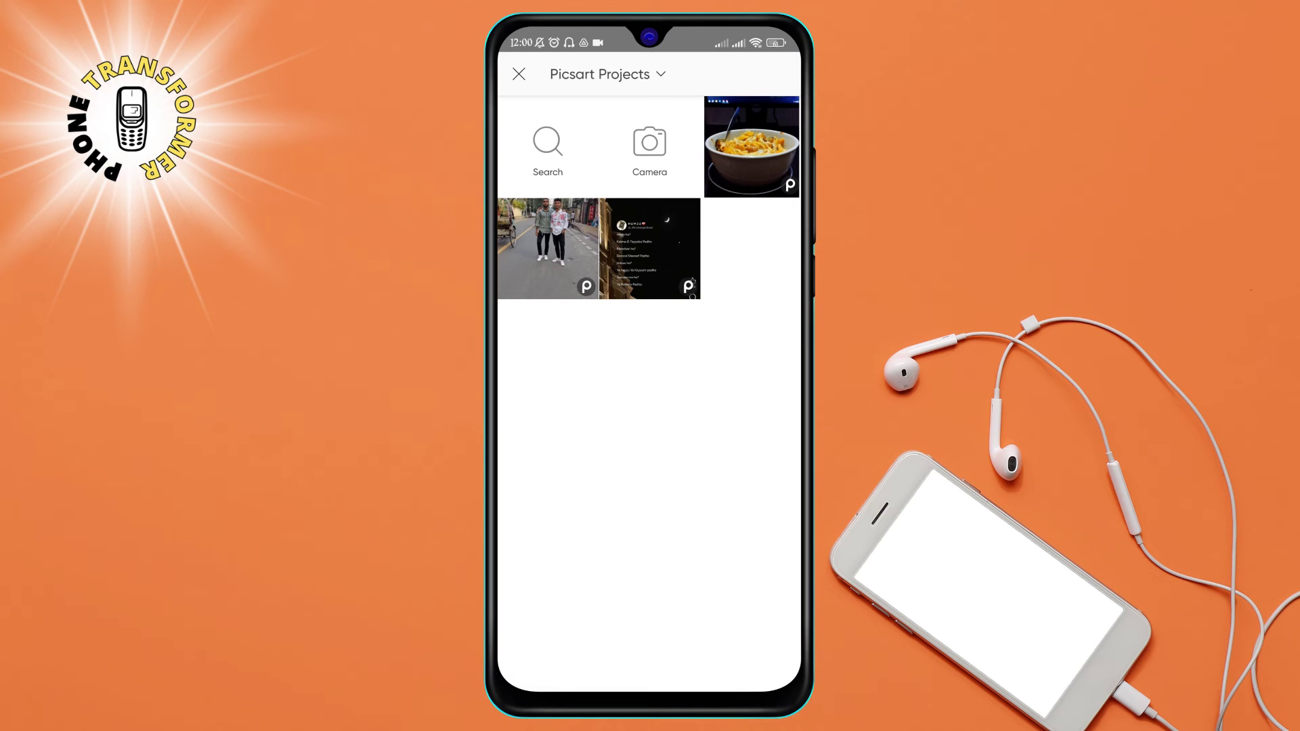
# - Request deletion of the two-person street photo project, bringing up the delete confirmation
pyautogui.click(548, 248)
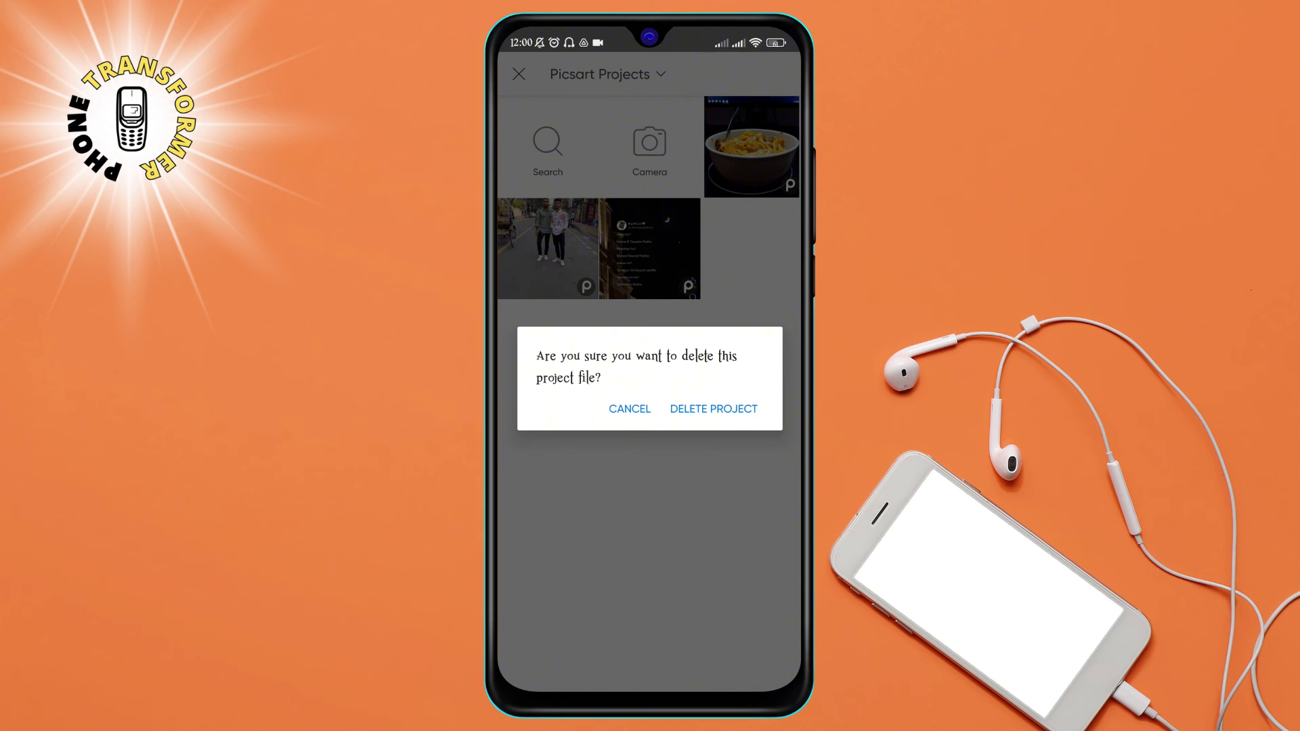
pyautogui.click(713, 409)
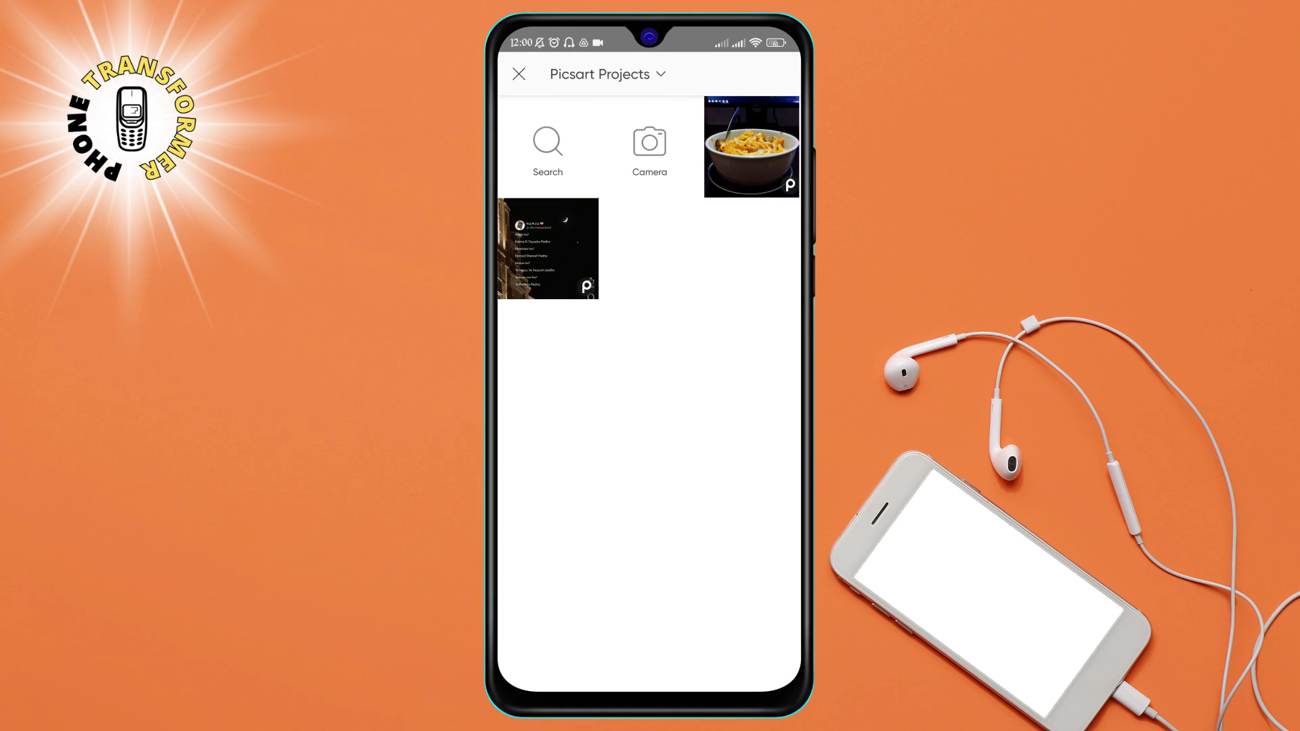